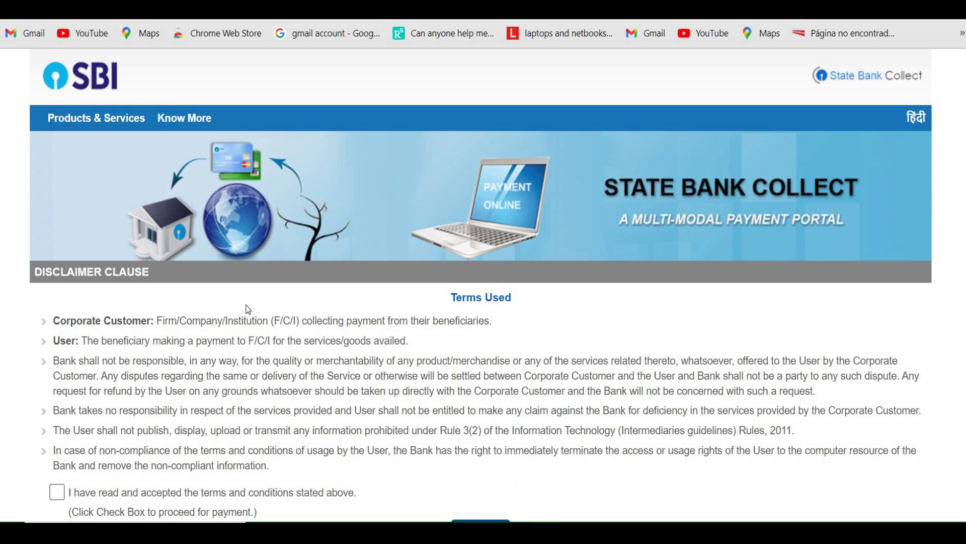
# Step: Accept the disclaimer's terms and conditions and proceed to the payment form
pyautogui.scroll(-1, 248, 309)
pyautogui.click(57, 433)
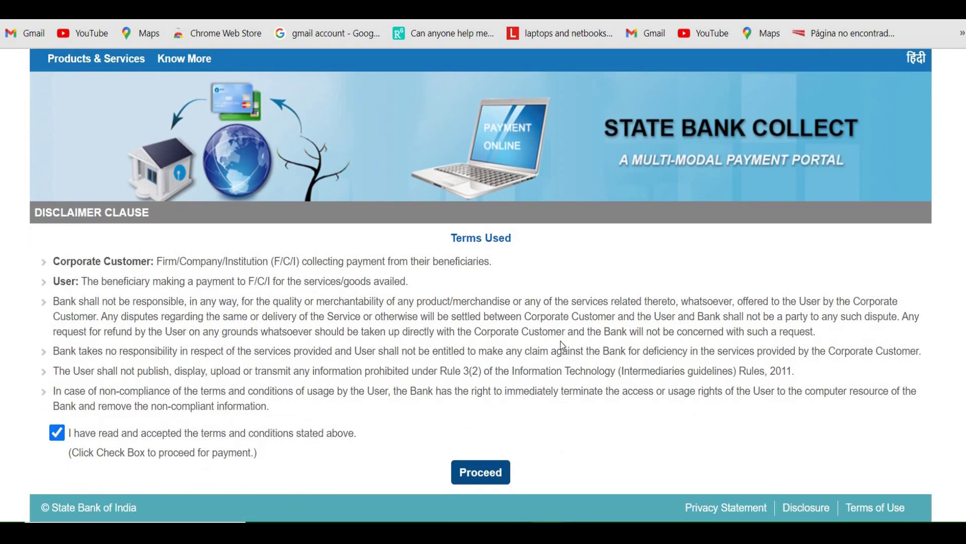
pyautogui.click(481, 472)
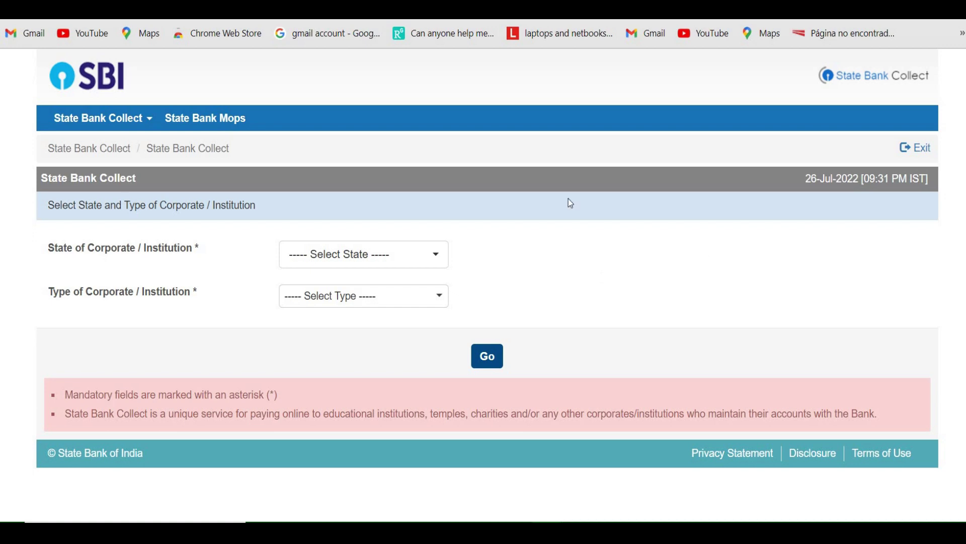
# Step: Select Nagaland as the state and Educational Institutions as the institution type
pyautogui.click(431, 262)
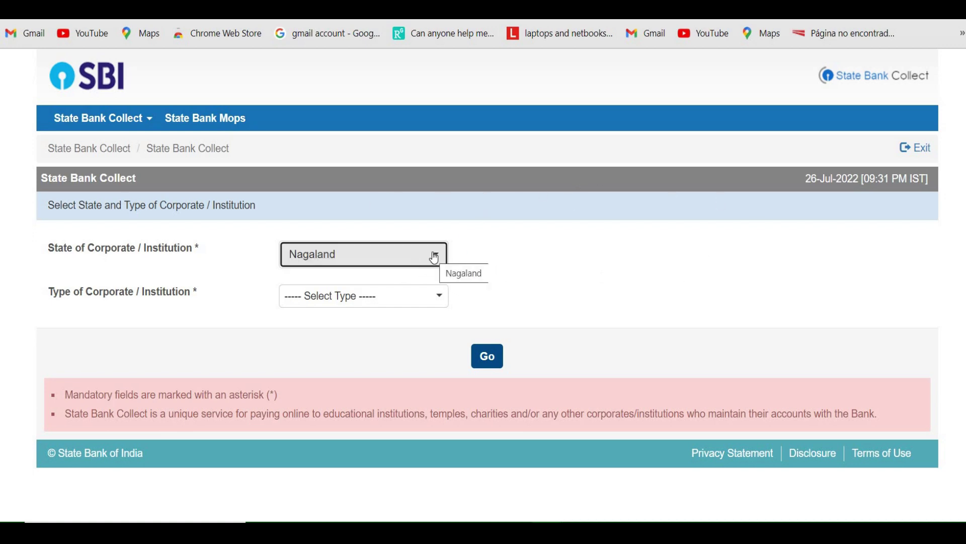
pyautogui.click(434, 297)
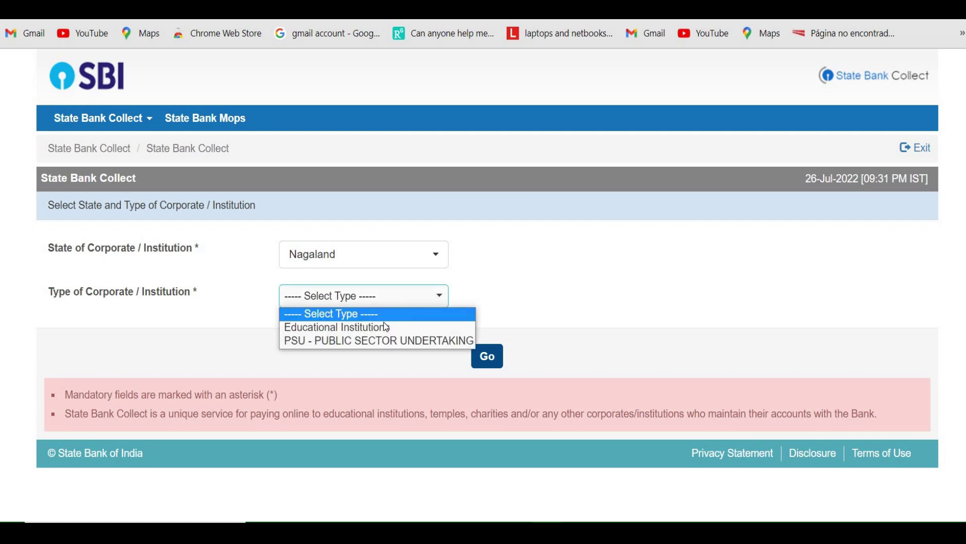
pyautogui.click(410, 327)
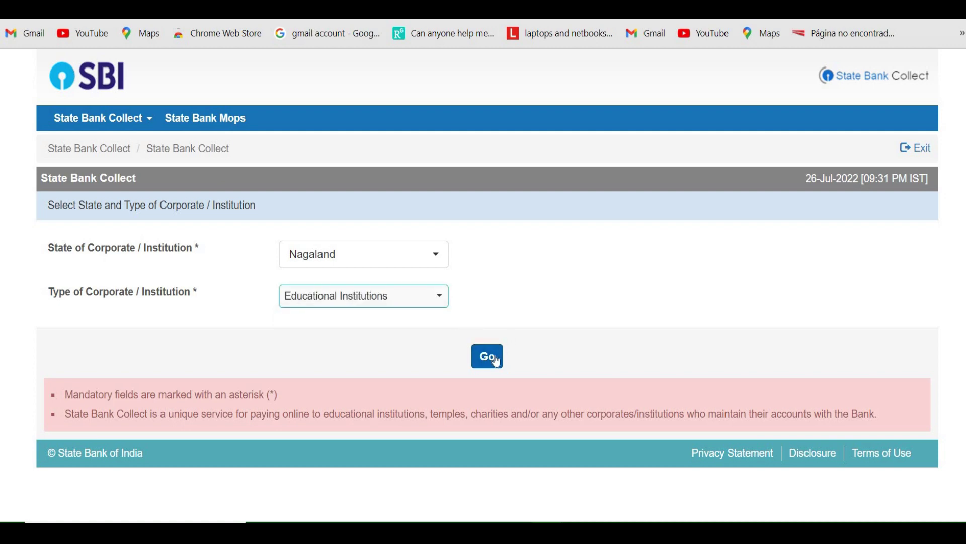
pyautogui.click(485, 356)
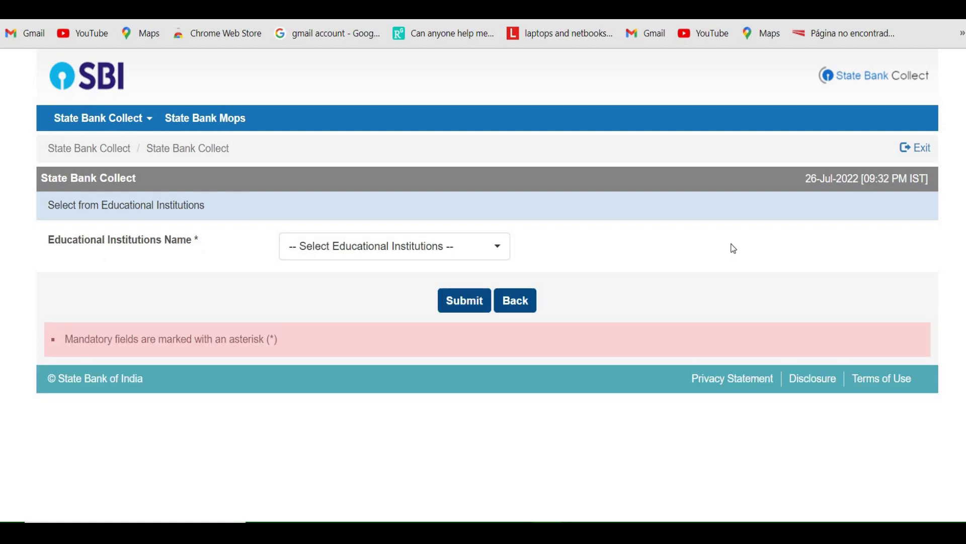
# Step: Search 'naga', pick NAGALAND UNIVERSITY and load its payment details page
pyautogui.click(352, 250)
pyautogui.write('naga')
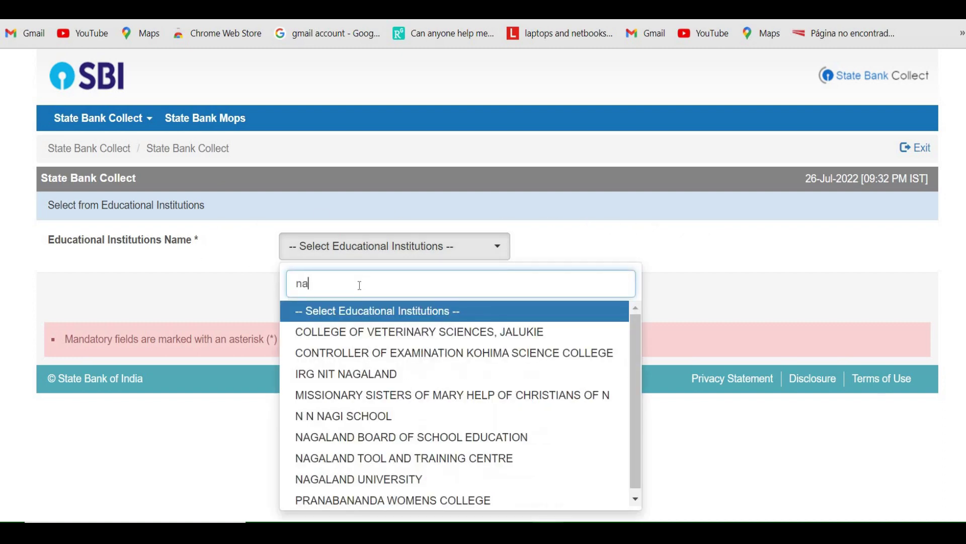
pyautogui.click(324, 380)
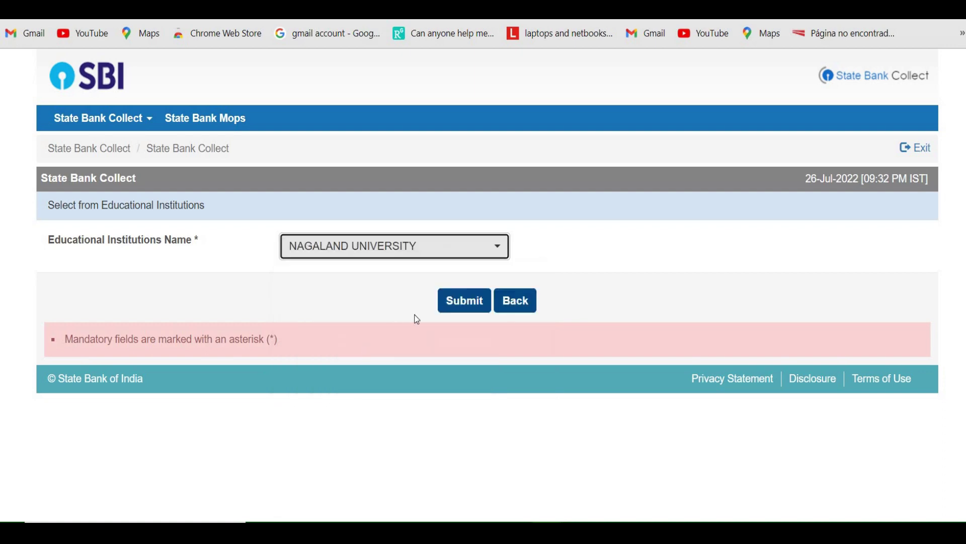
pyautogui.click(473, 301)
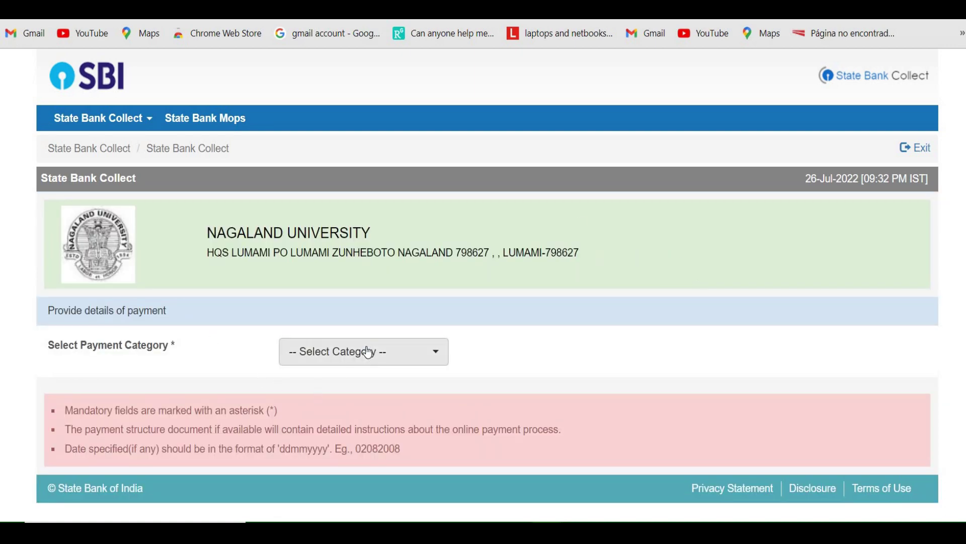
# Step: Choose the 1ST SEMESTER M.A/M.COM/PG DIPLOMA CNTLS/HINDI payment category from the list
pyautogui.click(323, 351)
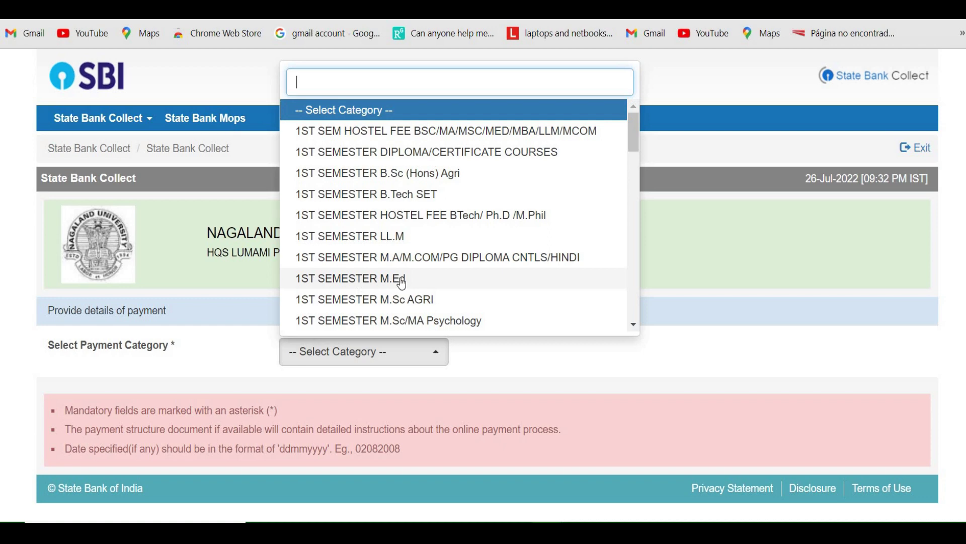
pyautogui.scroll(-2, 371, 276)
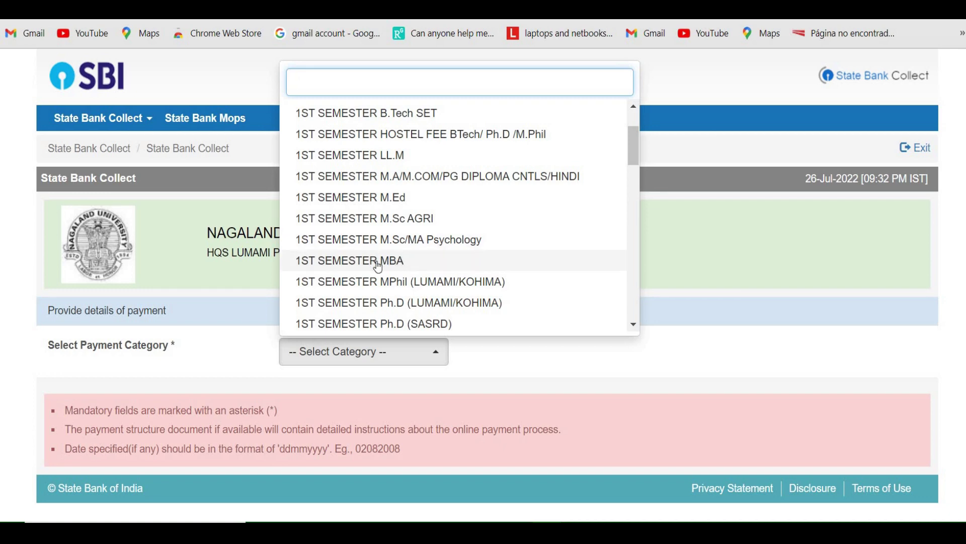
pyautogui.click(343, 181)
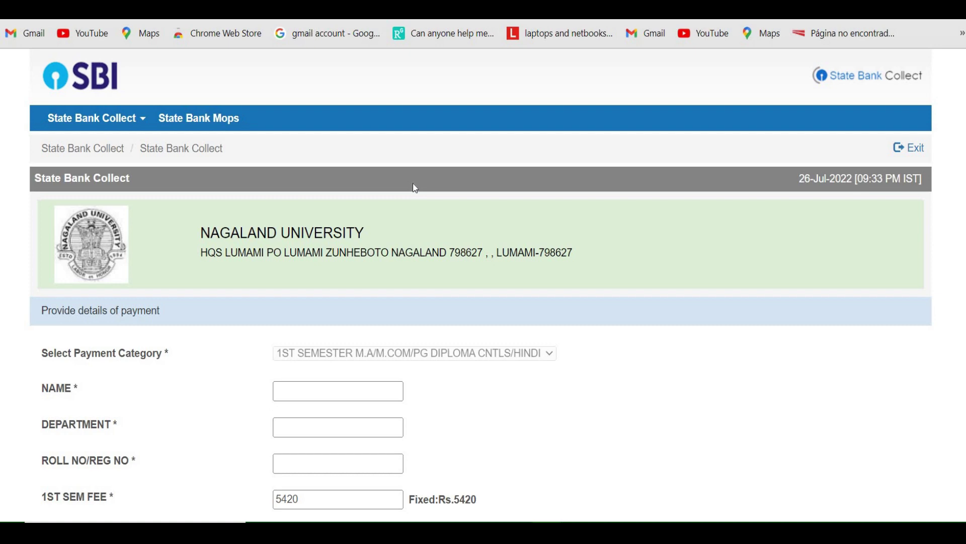
# Step: Go through the fee form, selecting the department field and opening the Transport Fee options
pyautogui.scroll(-3, 733, 246)
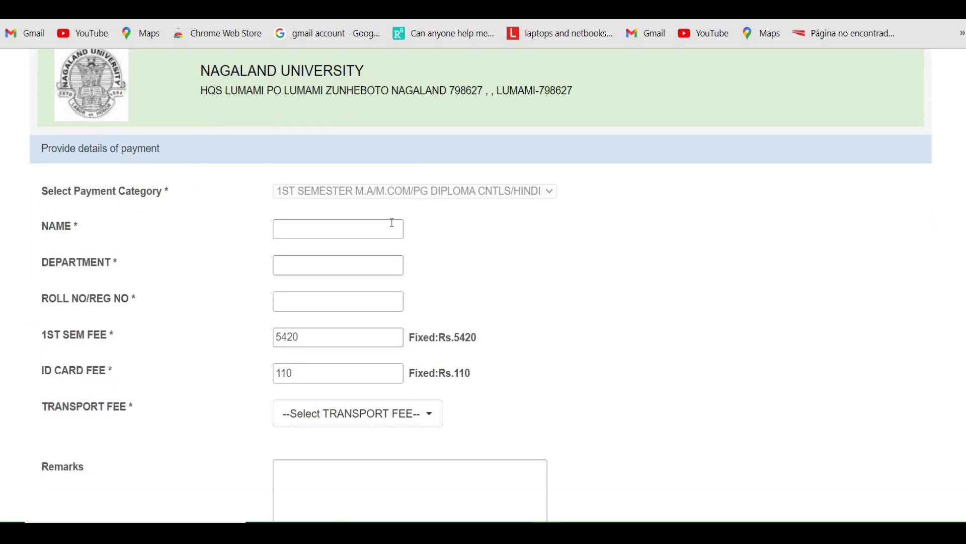
pyautogui.scroll(-2, 624, 259)
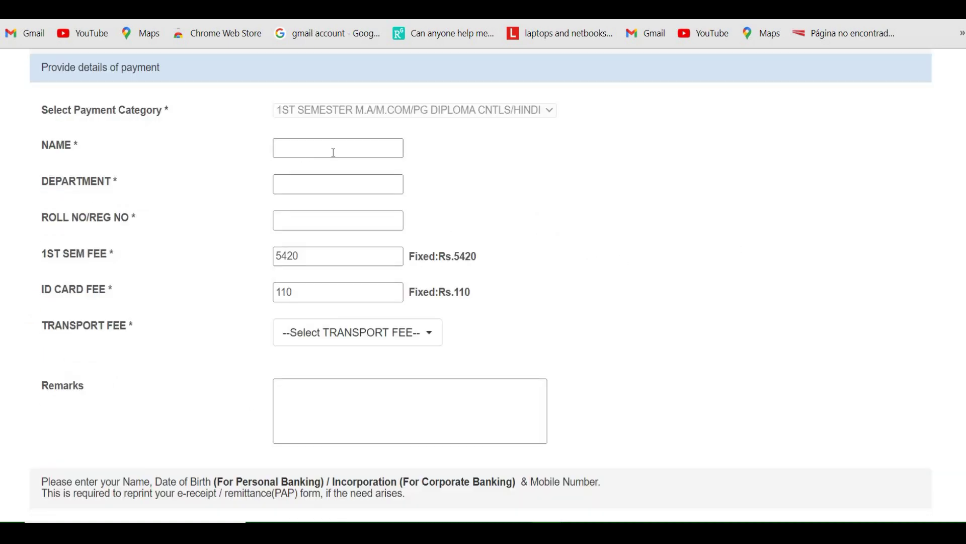
pyautogui.click(311, 185)
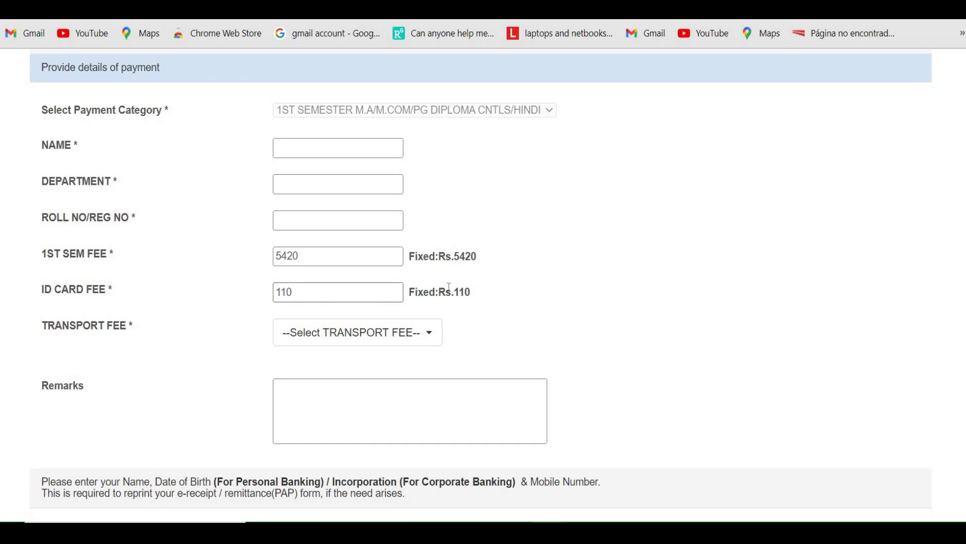
pyautogui.scroll(-2, 227, 270)
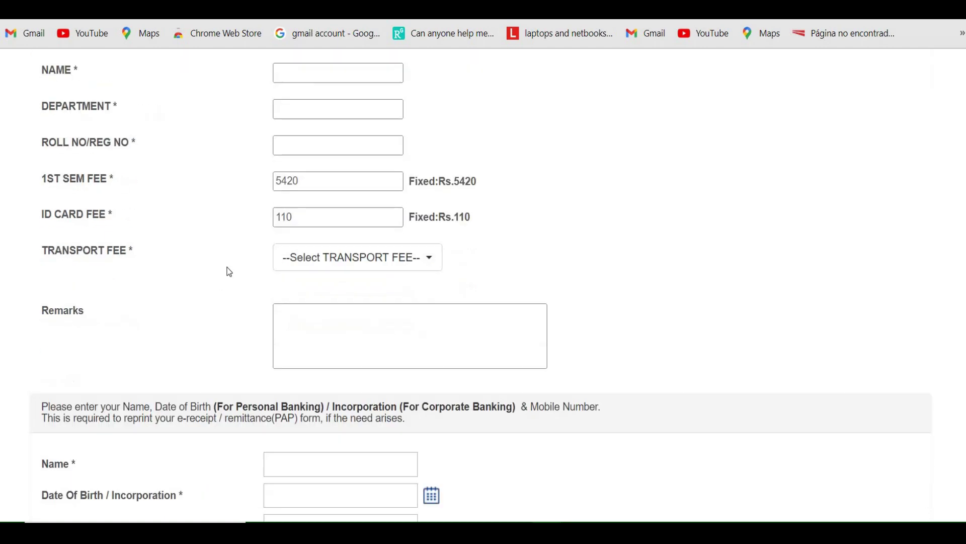
pyautogui.click(331, 253)
pyautogui.scroll(-4, 357, 297)
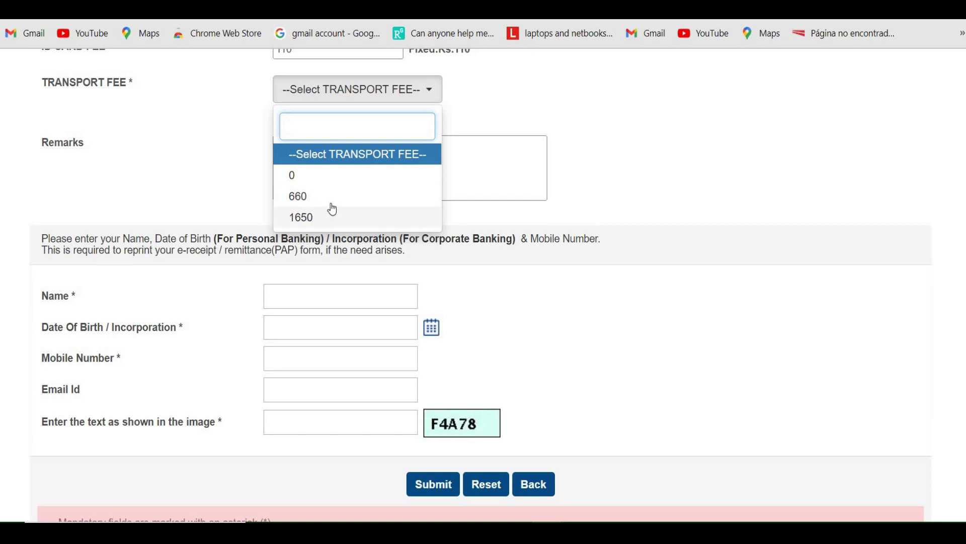
pyautogui.scroll(-2, 208, 189)
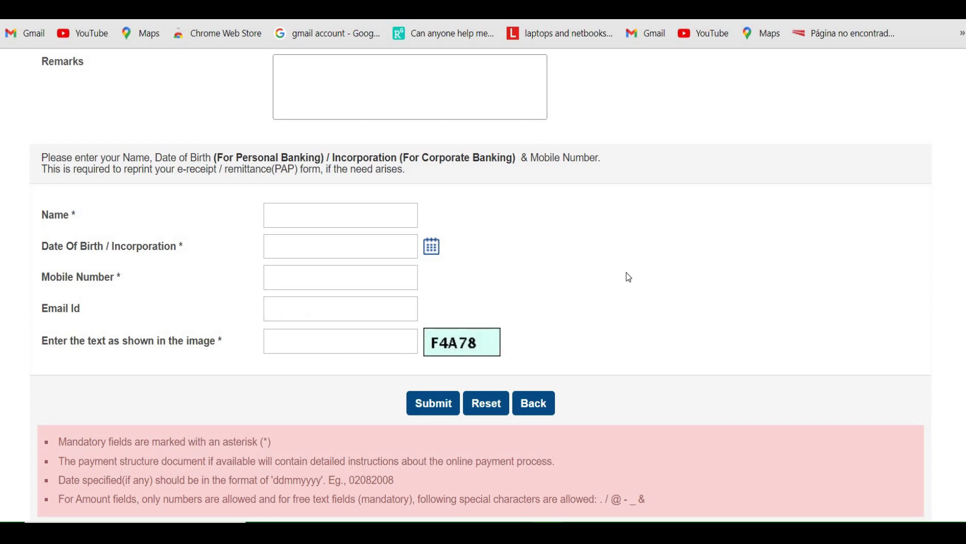
pyautogui.scroll(5, 625, 274)
pyautogui.scroll(-6, 483, 276)
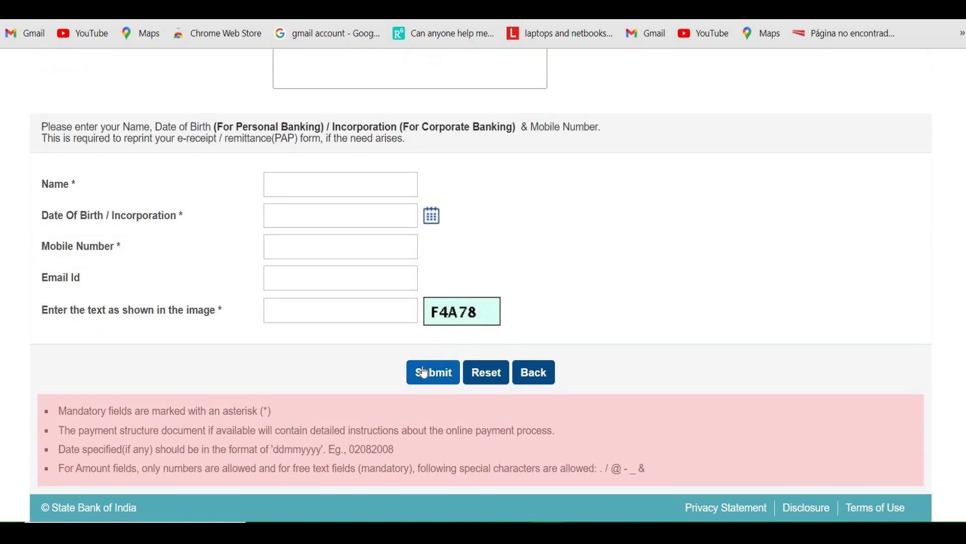
pyautogui.scroll(6, 591, 195)
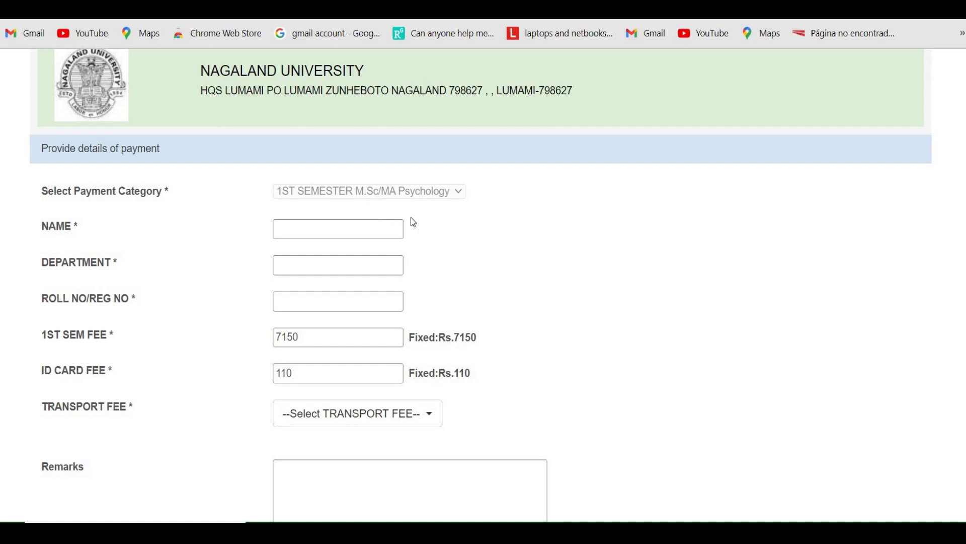
# Step: Scroll through the M.A/M.COM fee form to review the filled student and transport fields
pyautogui.scroll(-2, 357, 154)
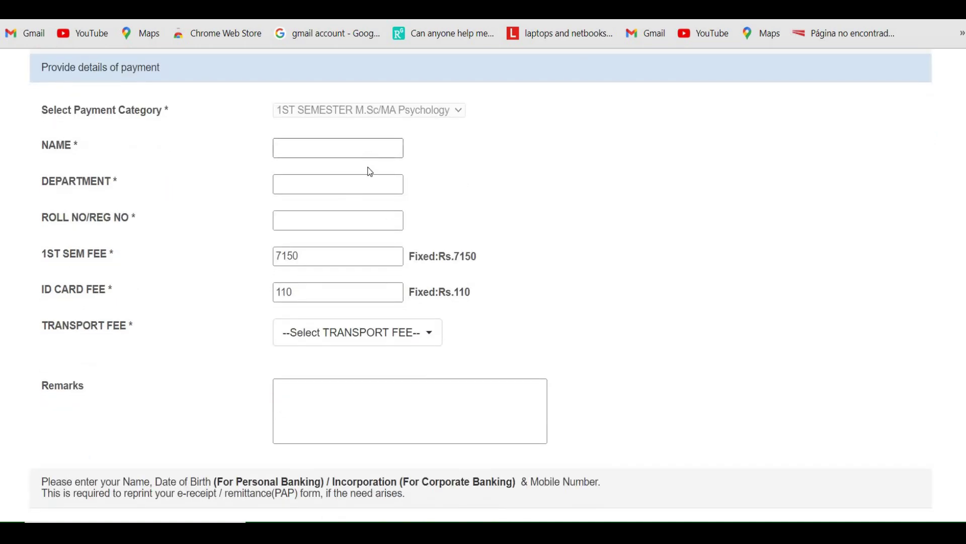
pyautogui.scroll(-3, 407, 226)
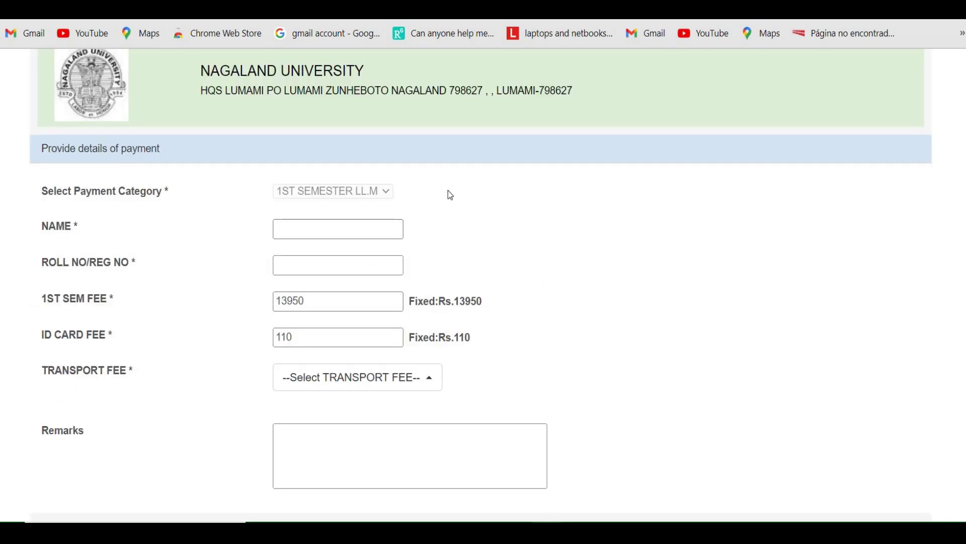
pyautogui.scroll(-3, 565, 192)
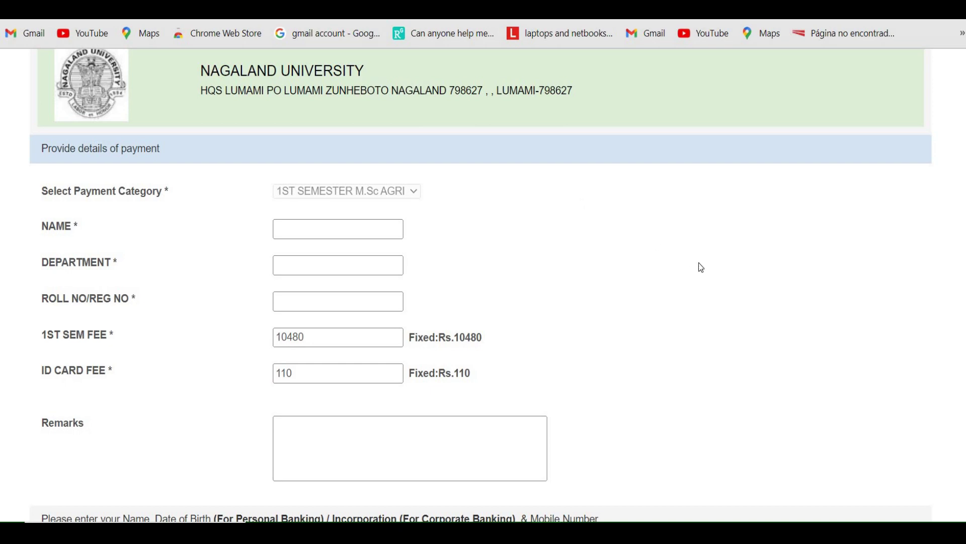
pyautogui.scroll(-2, 547, 214)
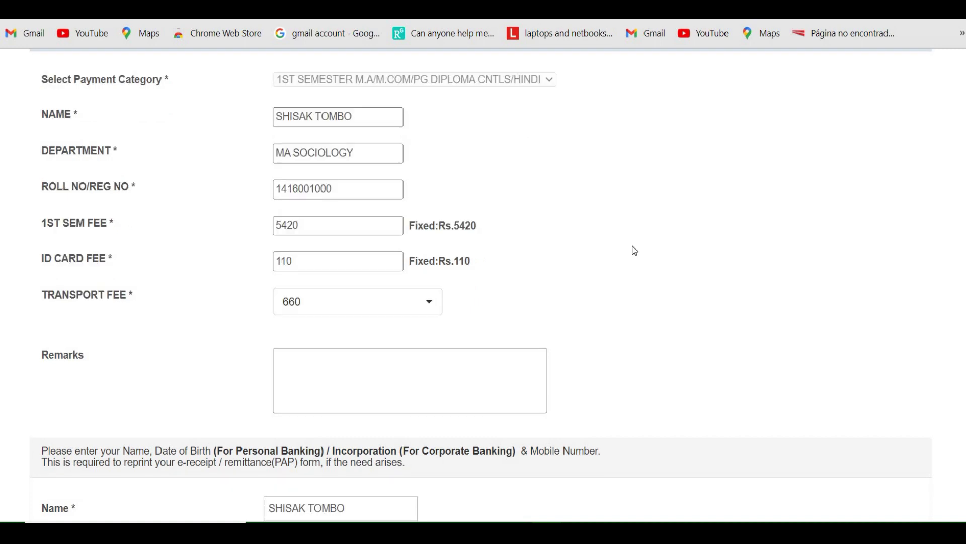
pyautogui.scroll(2, 649, 250)
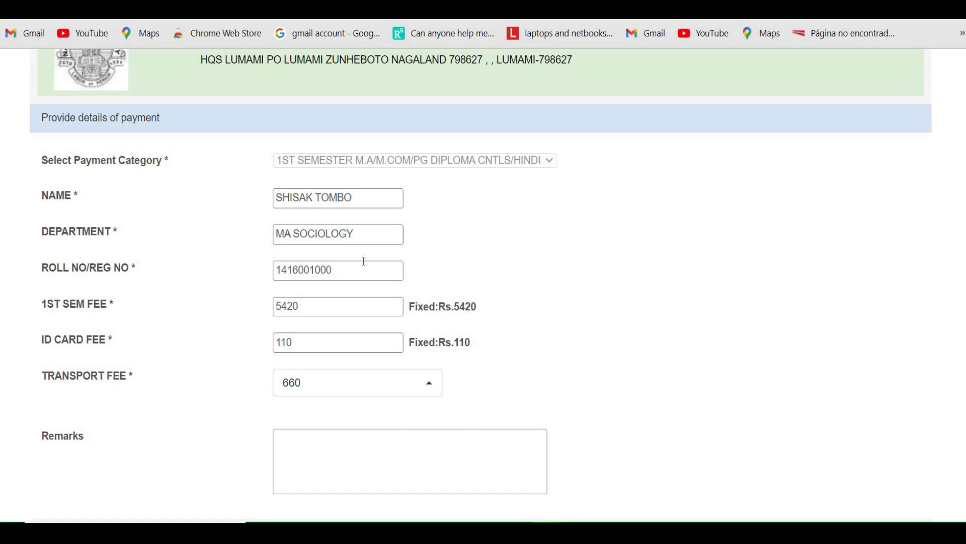
# Step: Submit the fee form with the depositor's details and verification text completed
pyautogui.scroll(-1, 332, 243)
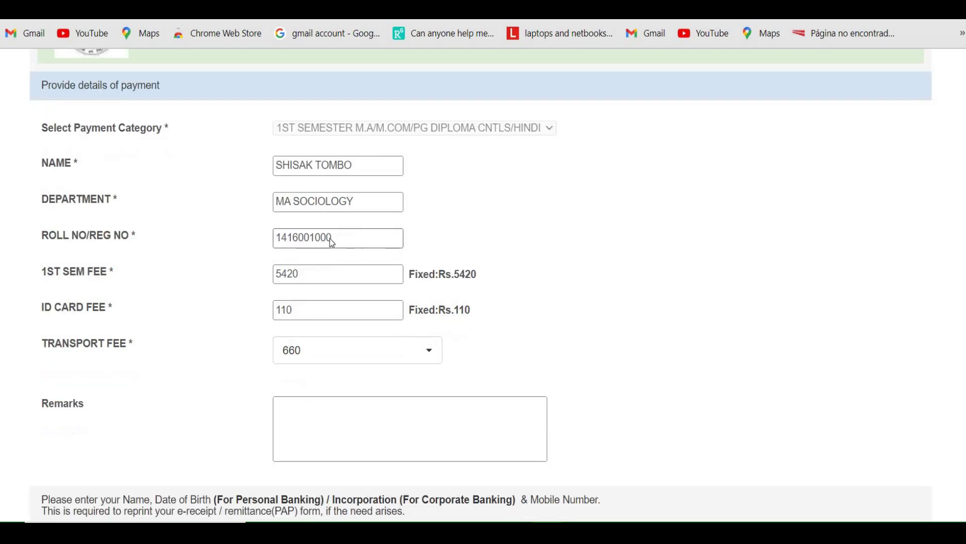
pyautogui.scroll(-1, 330, 238)
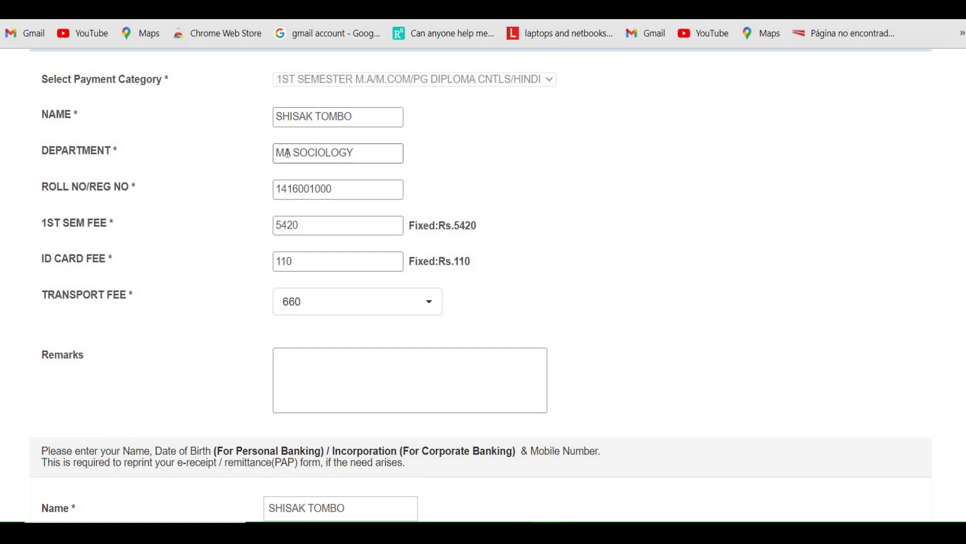
pyautogui.scroll(-6, 347, 192)
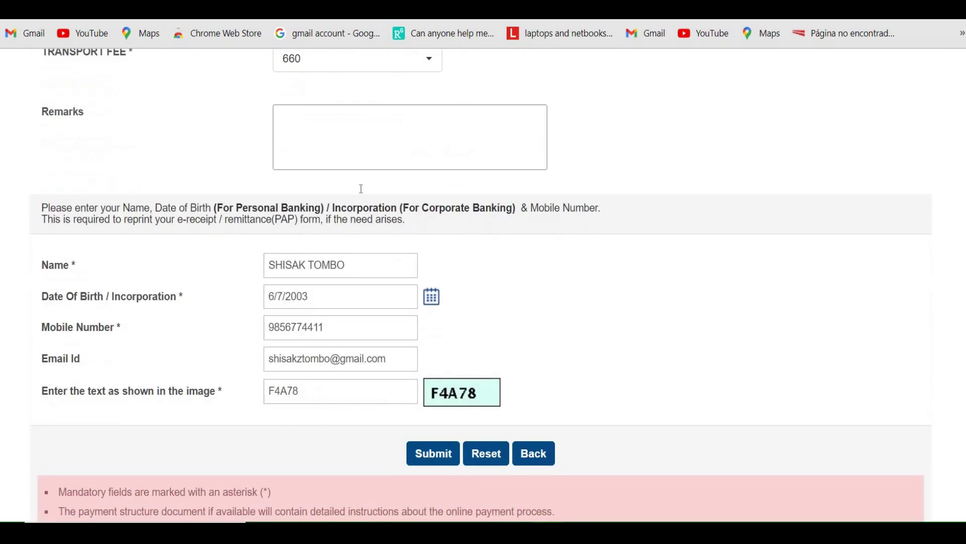
pyautogui.click(428, 379)
pyautogui.scroll(-2, 680, 297)
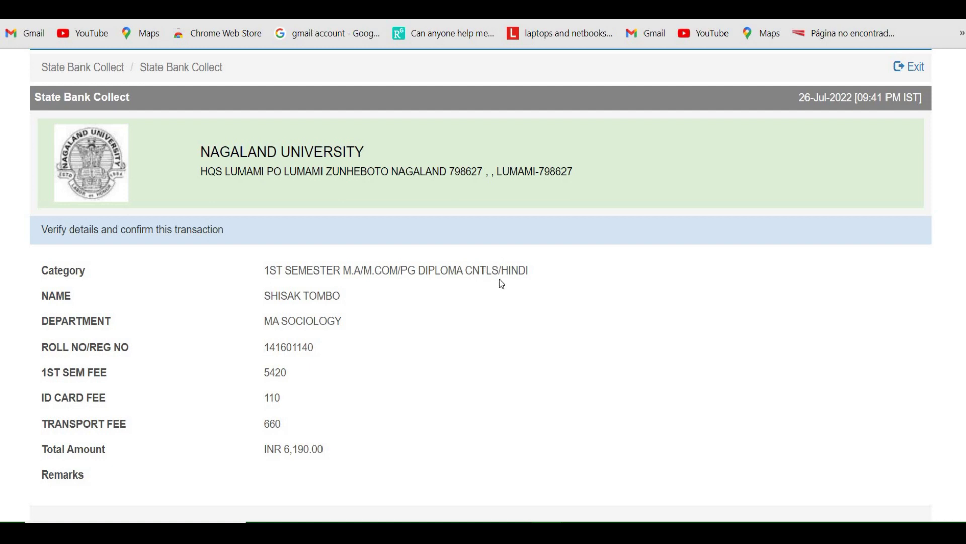
# Step: Confirm the verified INR 6,190.00 transaction on the verification page
pyautogui.scroll(-1, 327, 280)
pyautogui.scroll(-2, 428, 282)
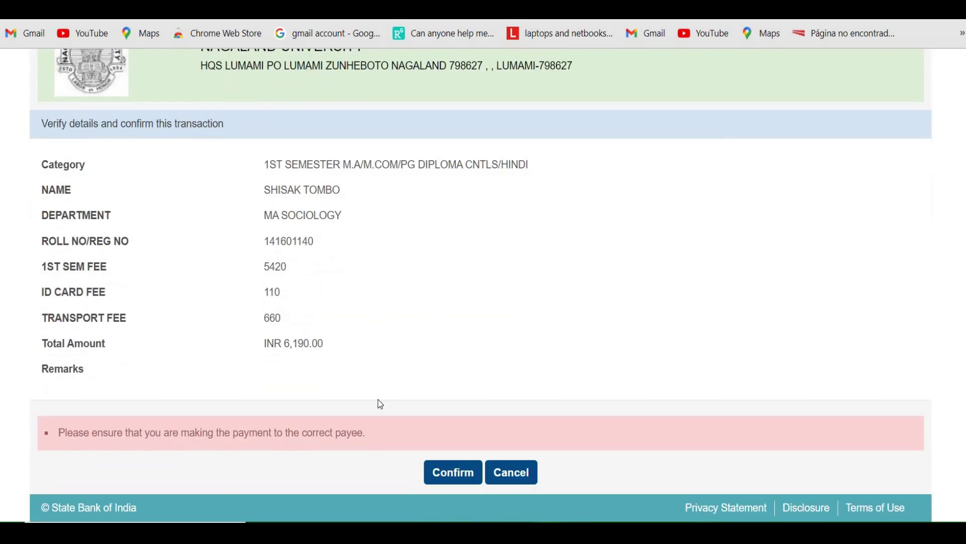
pyautogui.click(438, 471)
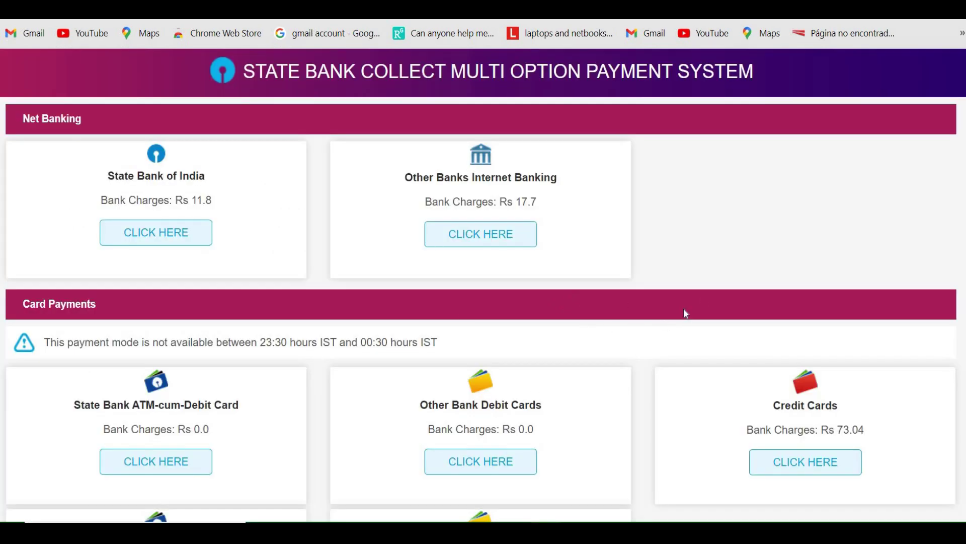
# Step: Review the payment modes and choose the State Bank ATM-cum-Debit Card option
pyautogui.scroll(-3, 573, 266)
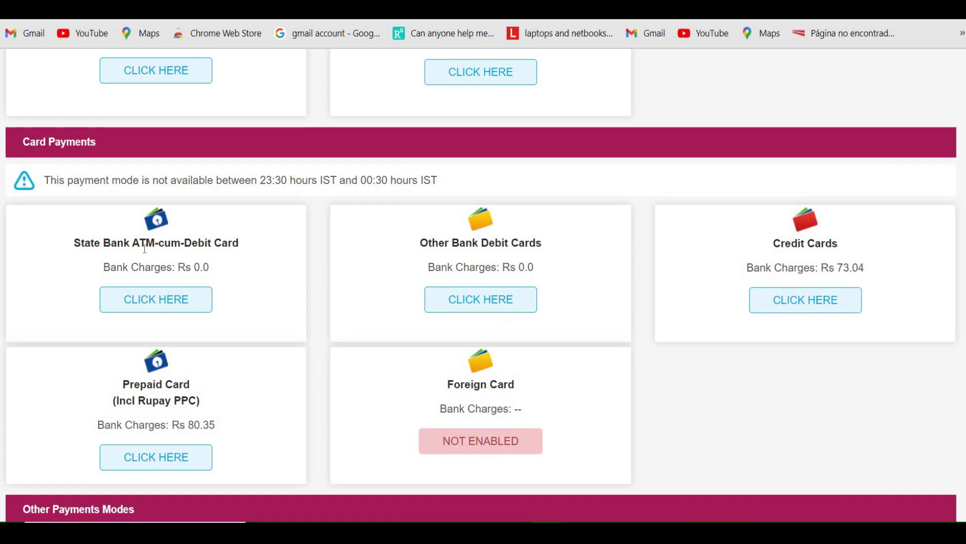
pyautogui.scroll(2, 301, 249)
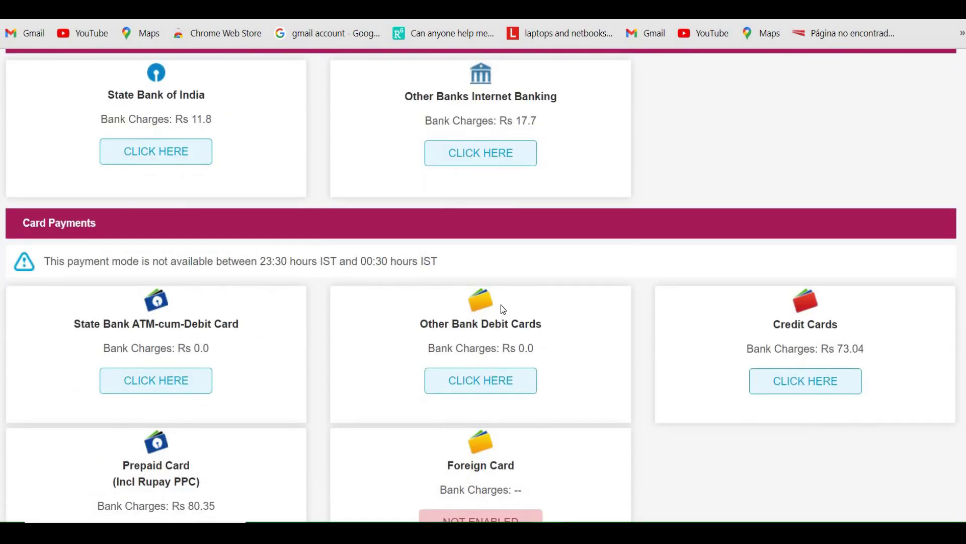
pyautogui.scroll(-5, 497, 302)
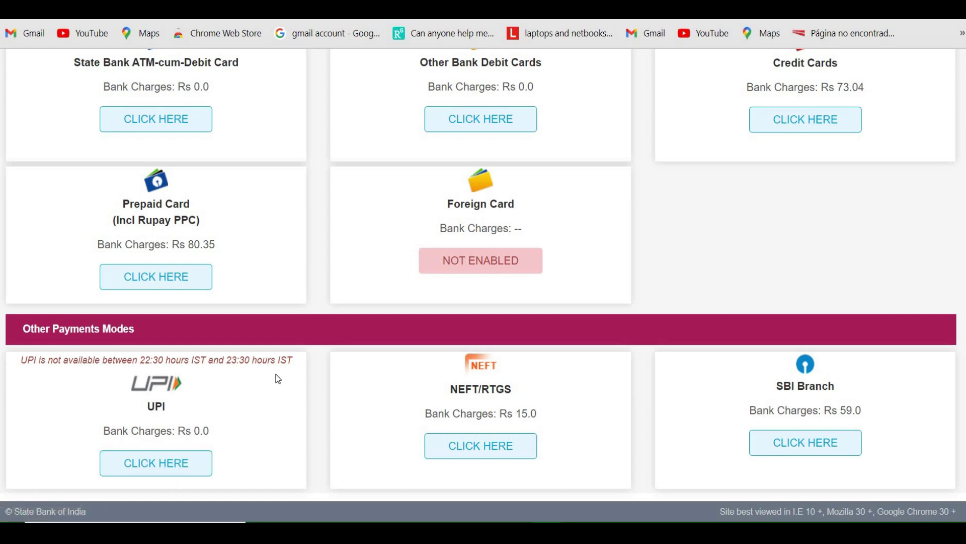
pyautogui.scroll(2, 283, 372)
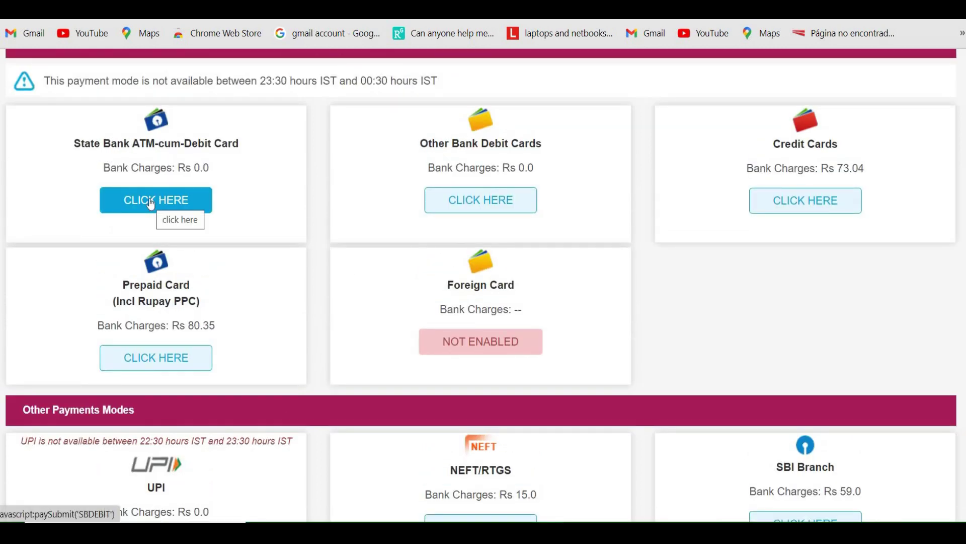
pyautogui.click(151, 203)
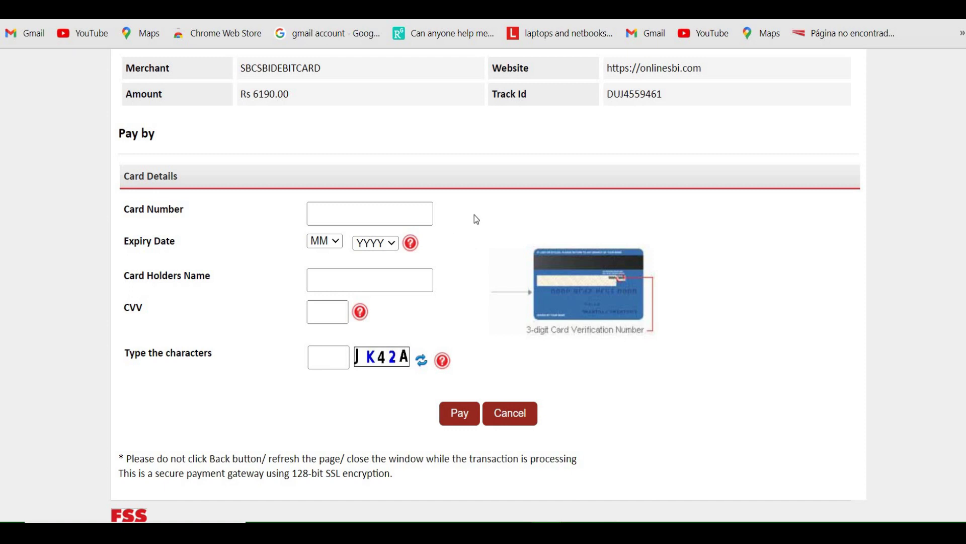
pyautogui.click(330, 224)
pyautogui.scroll(2, 562, 225)
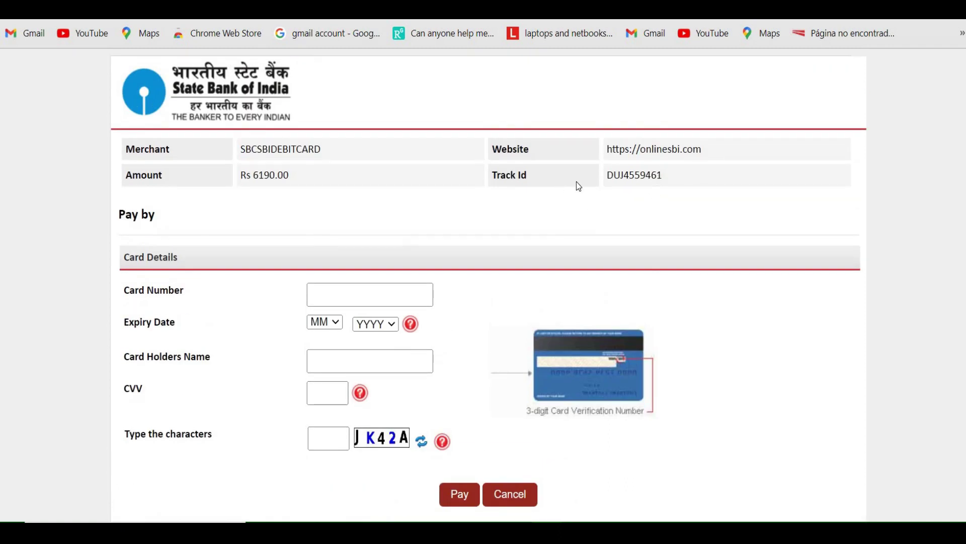
pyautogui.scroll(-2, 575, 213)
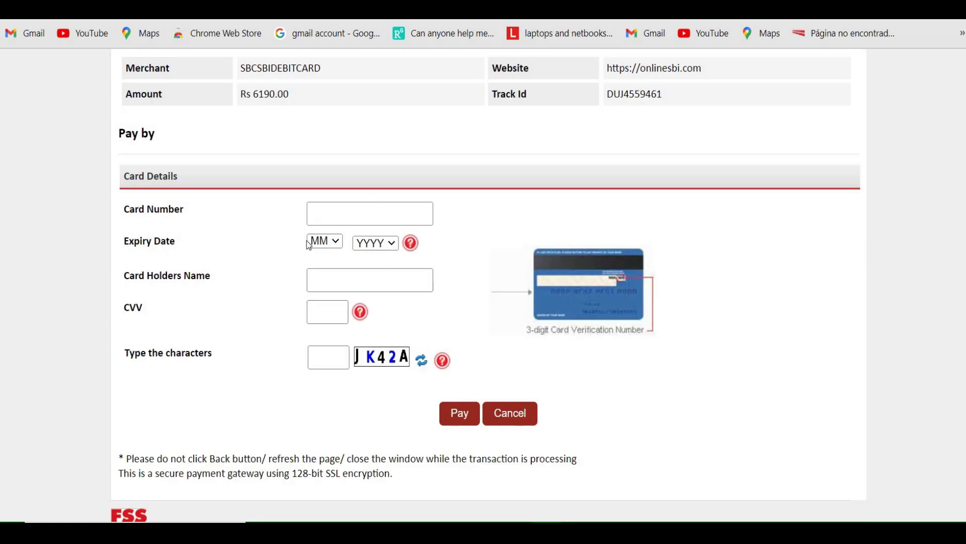